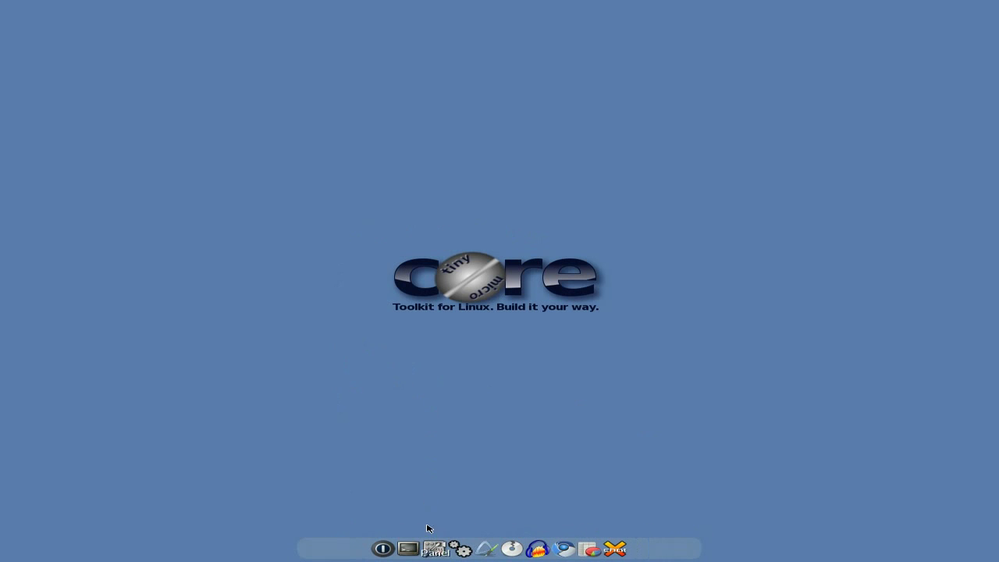
- Open the control panel and view the USB Install tool's boot type options, closing the tool without choosing one
left_click(442, 545)
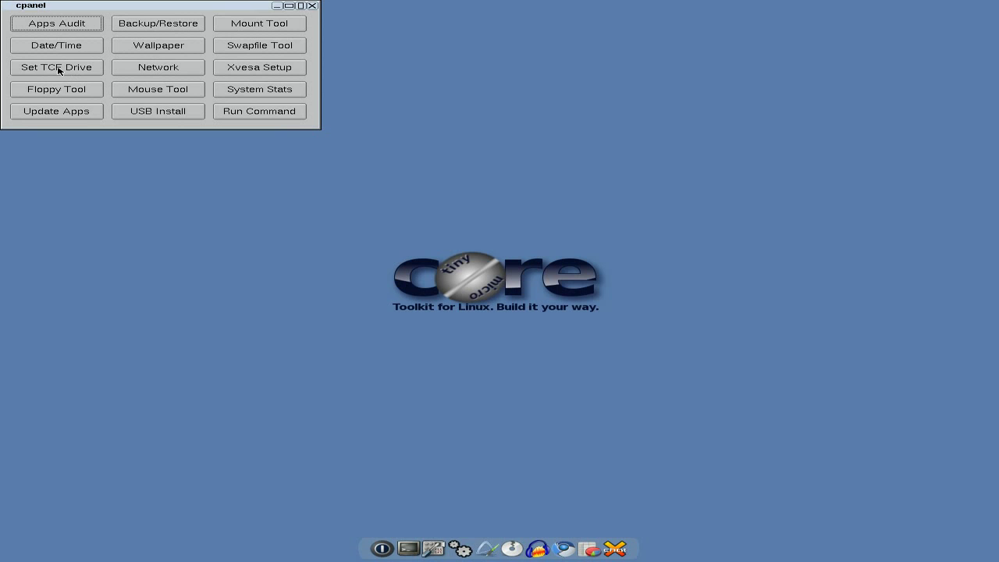
left_click(56, 68)
left_click(160, 112)
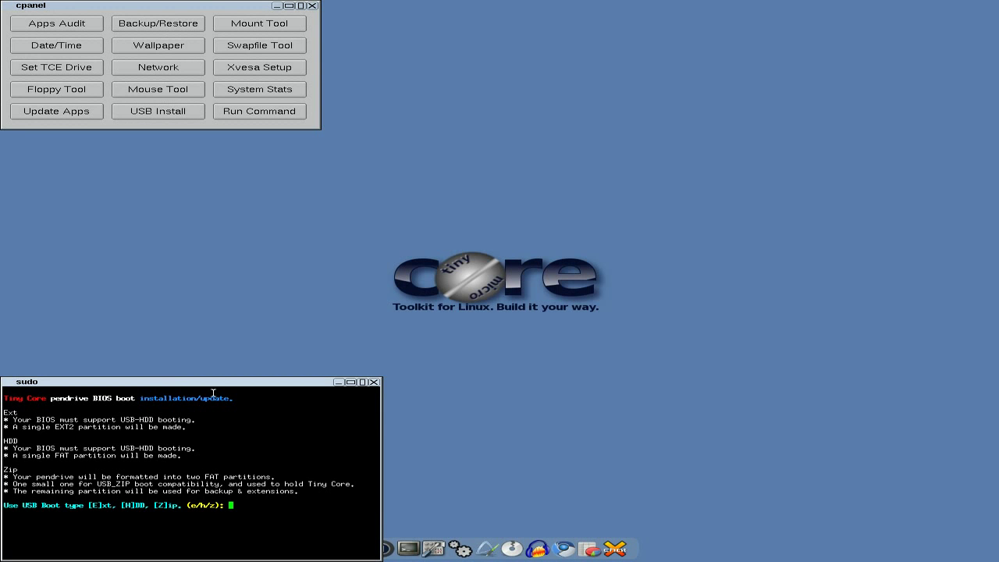
left_click_drag(224, 383, 517, 205)
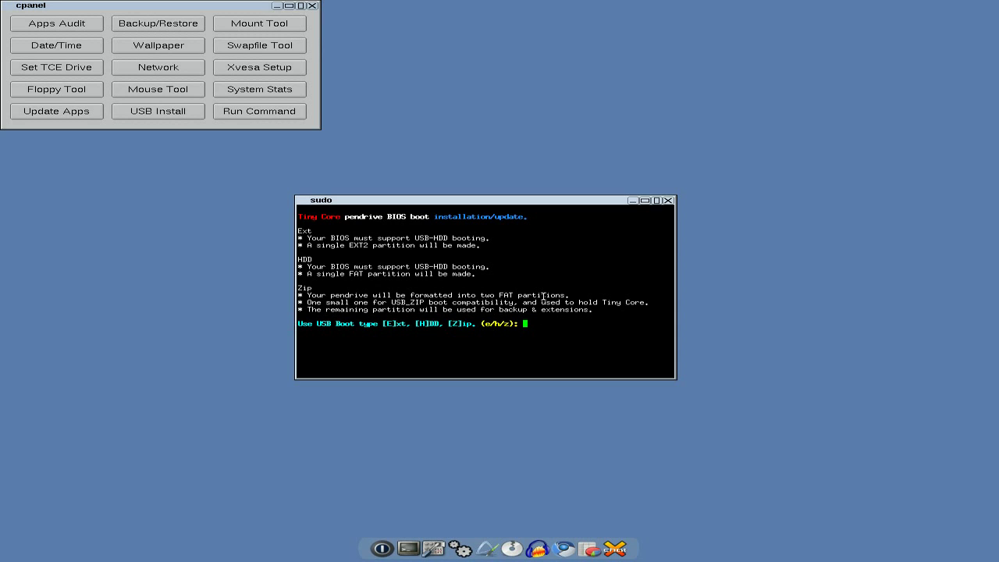
left_click(669, 201)
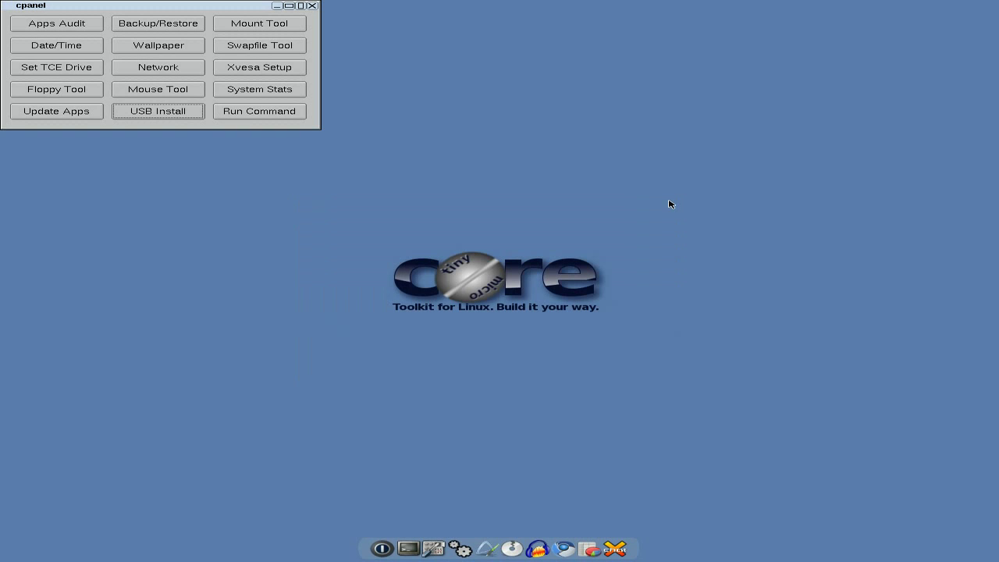
- Review both pages of Xvesa Setup resolutions and quit the resolution and mouse setup without selecting anything
left_click(258, 70)
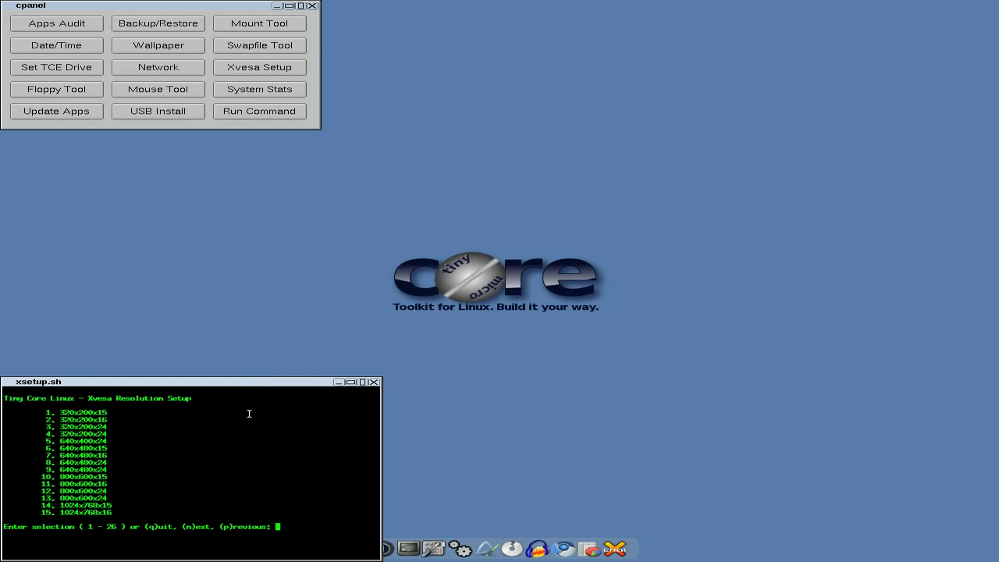
left_click_drag(250, 384, 555, 233)
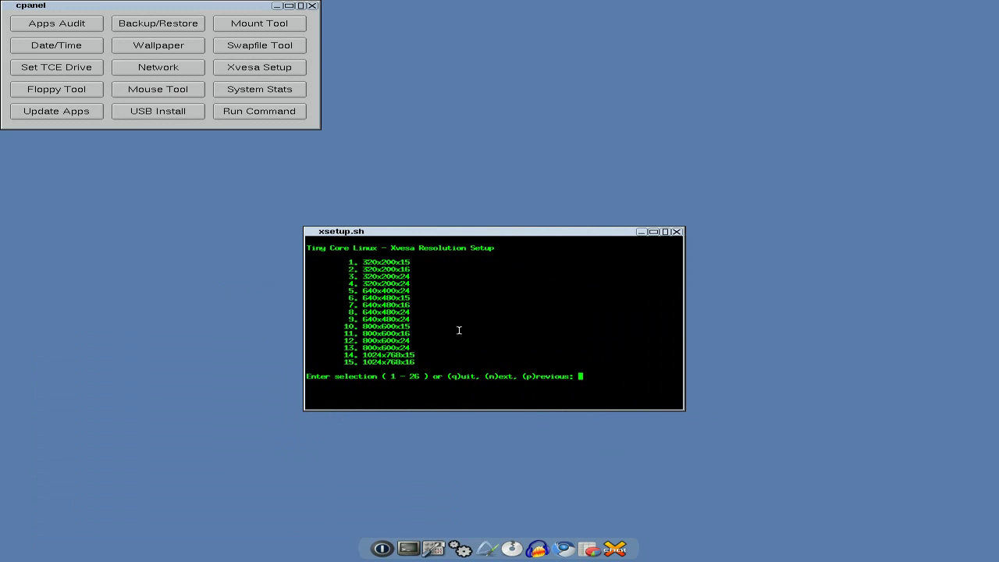
type("n")
key("Return")
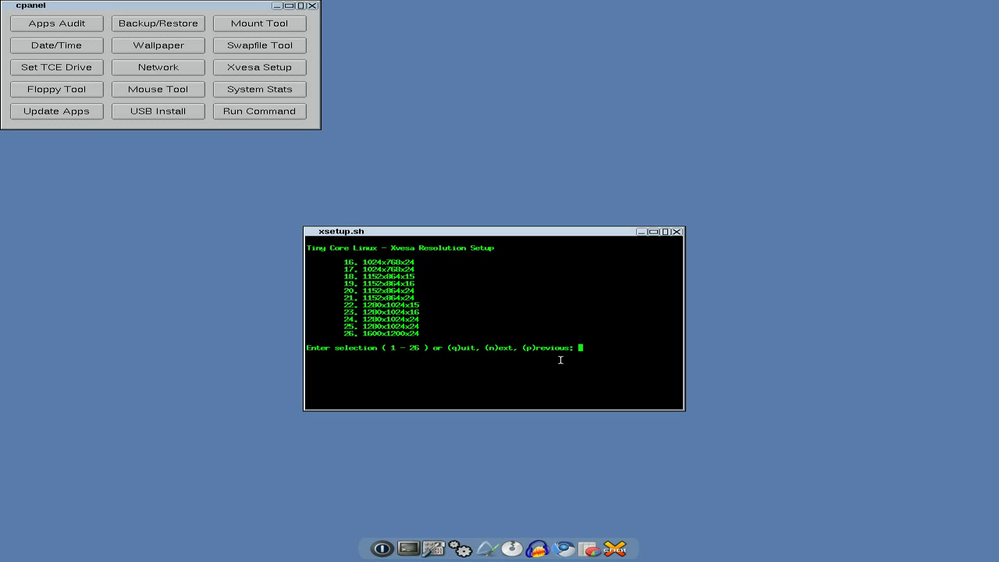
type("q")
key("Return")
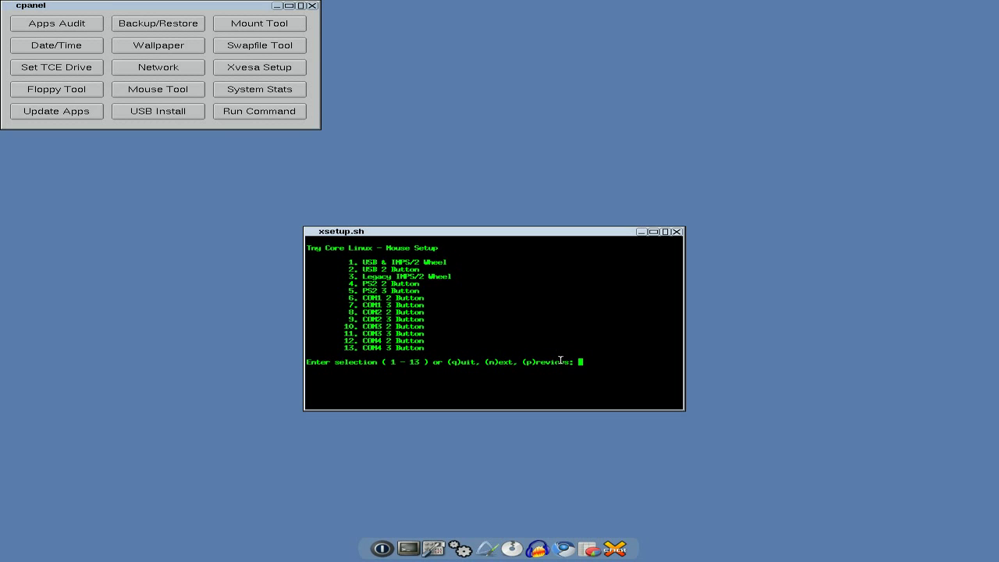
type("q")
key("Return")
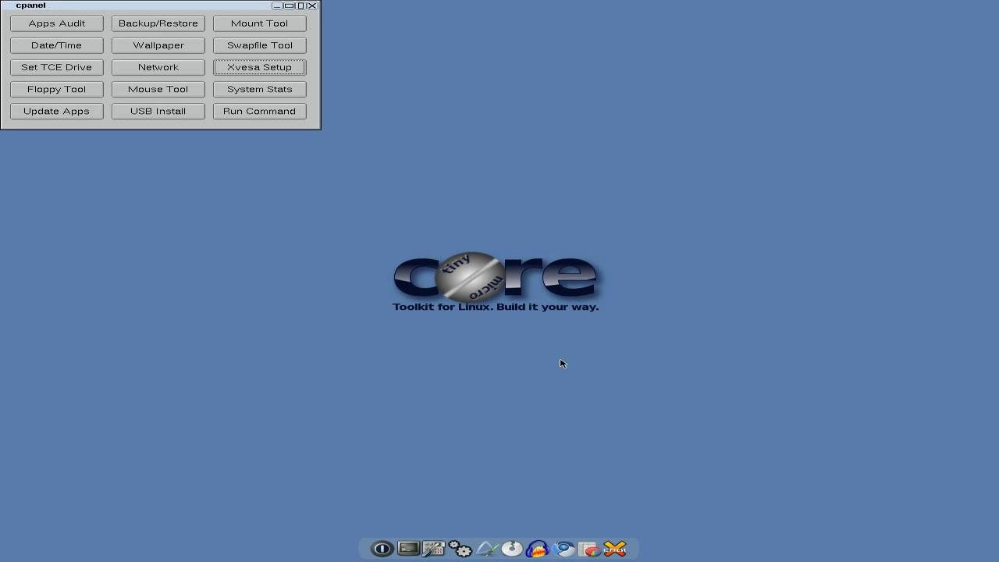
- Examine the cpu, mem, net, modules and filesystems pages of System Stats, and close it along with the control panel
left_click(240, 92)
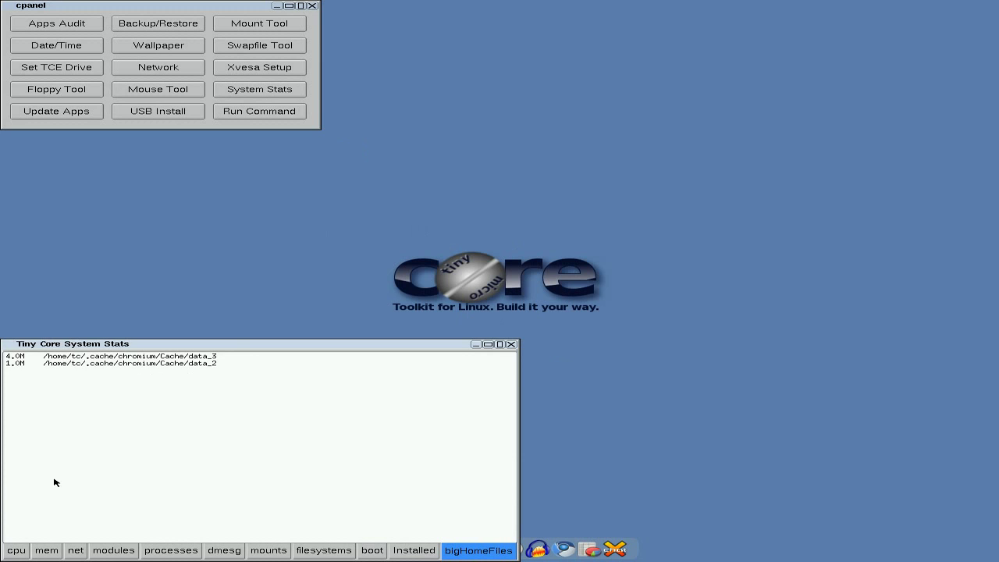
left_click(25, 555)
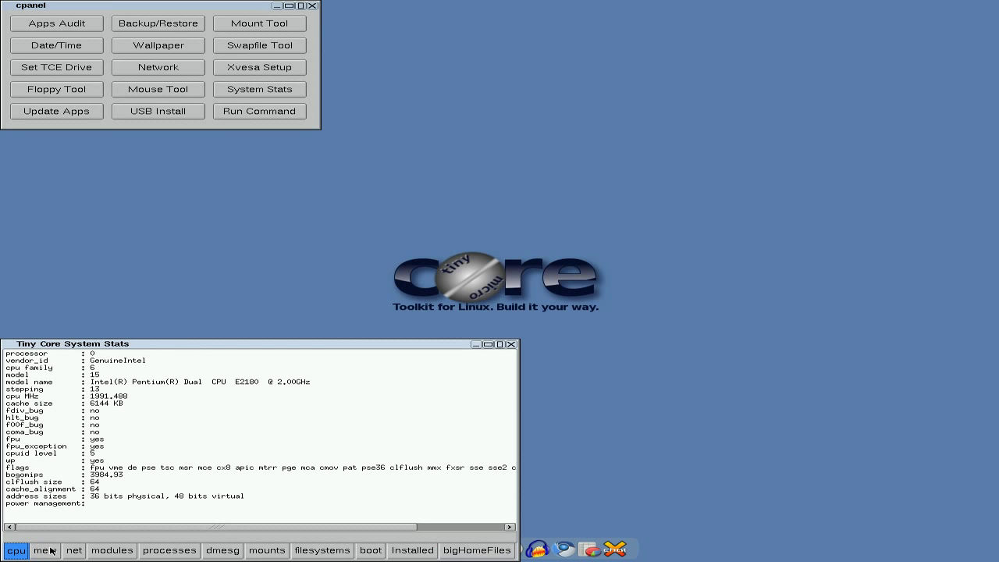
left_click(52, 552)
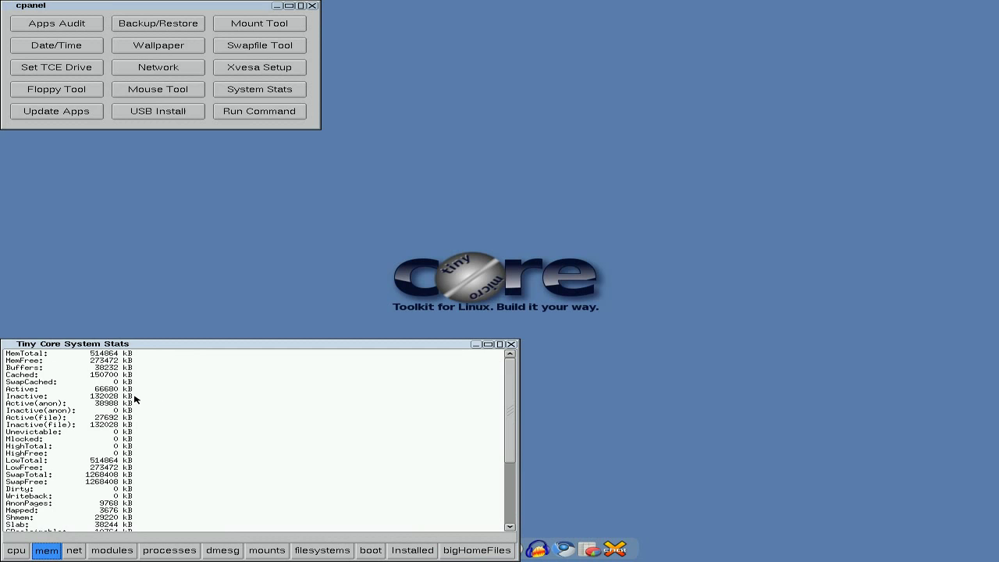
left_click(77, 552)
left_click(114, 551)
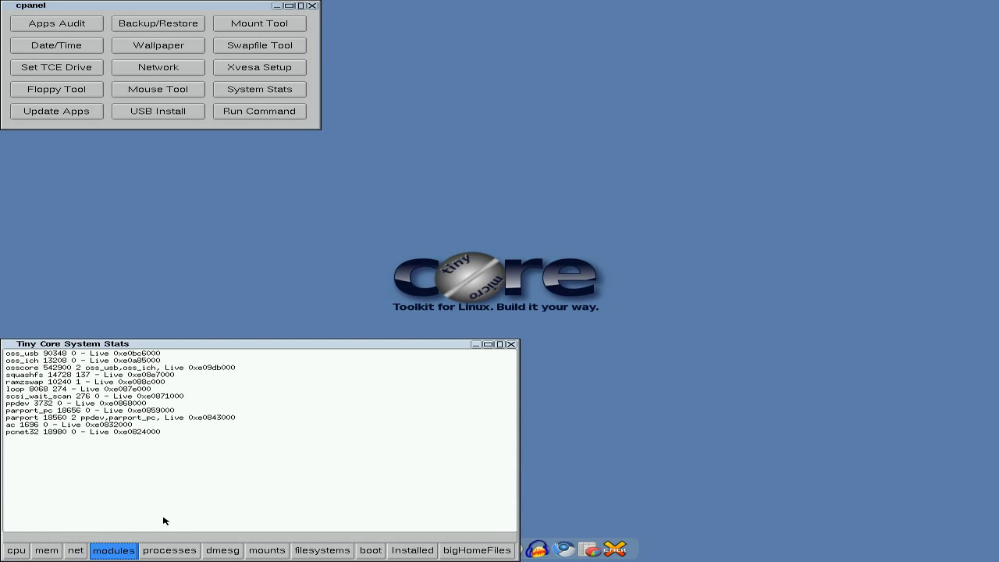
left_click(312, 552)
scroll(414, 402, "down", 2)
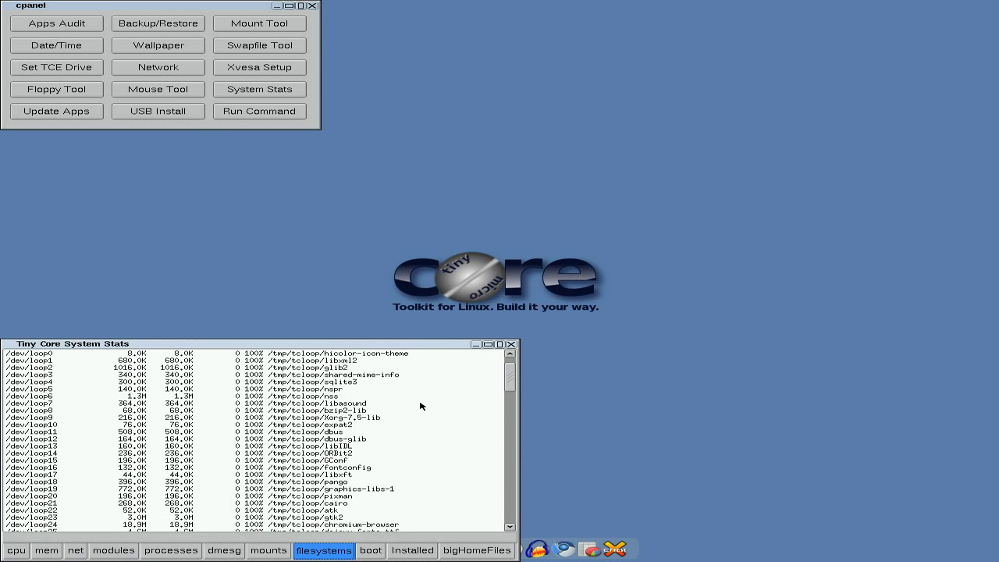
scroll(418, 404, "up", 2)
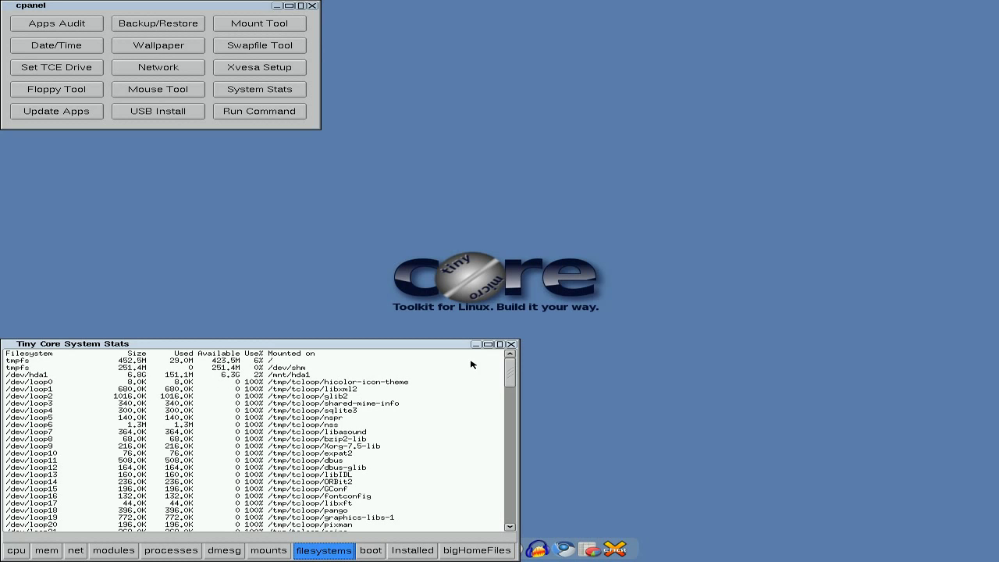
left_click(512, 345)
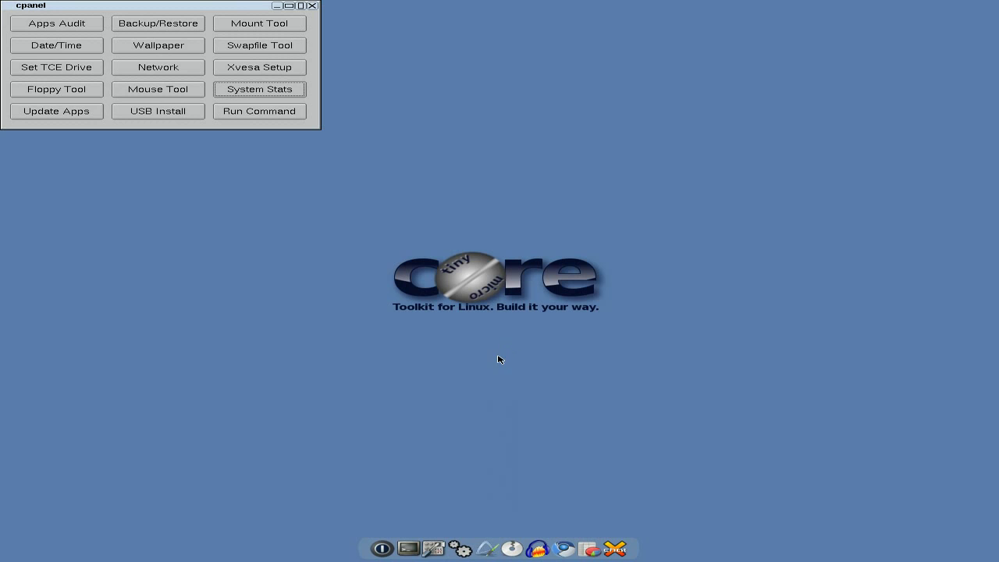
left_click(313, 5)
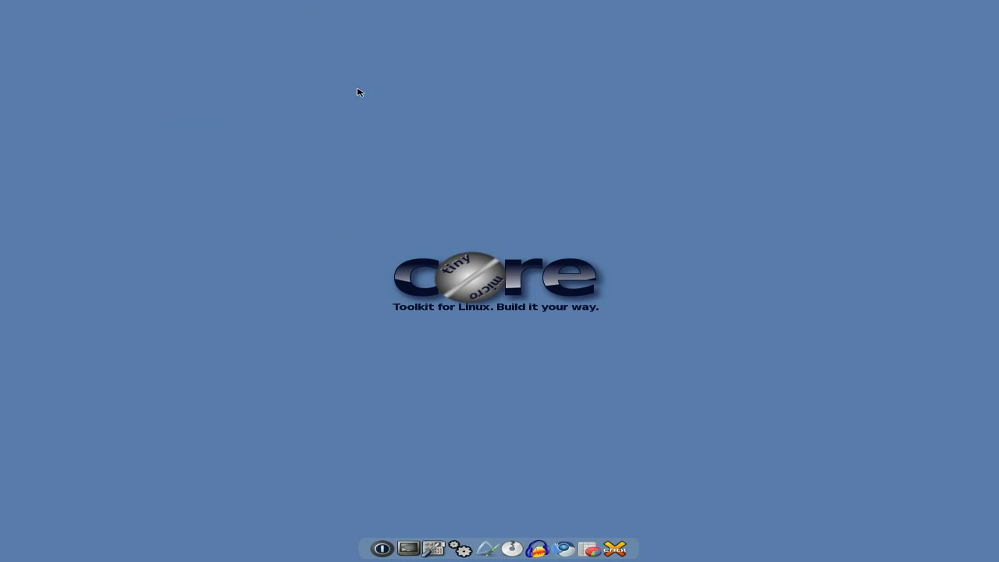
- Open the Appbrowser, connect it to the online extension repository and browse the start of the extension list
left_click(464, 544)
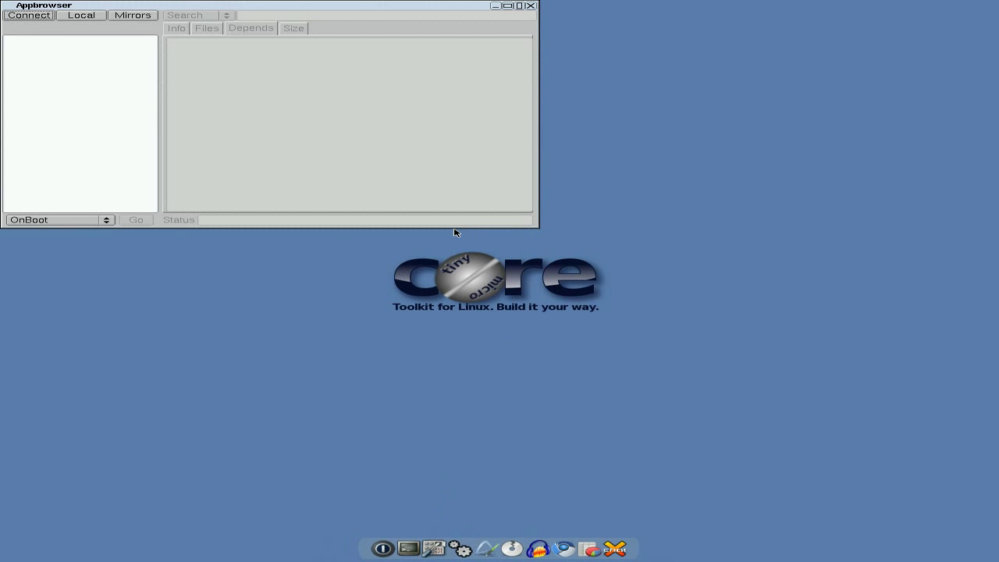
left_click(26, 15)
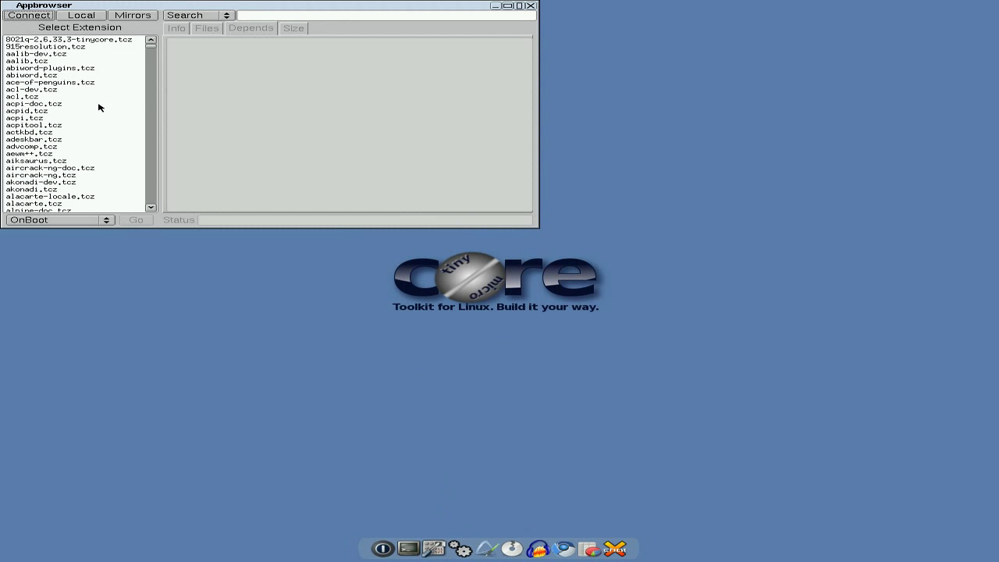
scroll(109, 108, "down", 5)
scroll(133, 112, "down", 6)
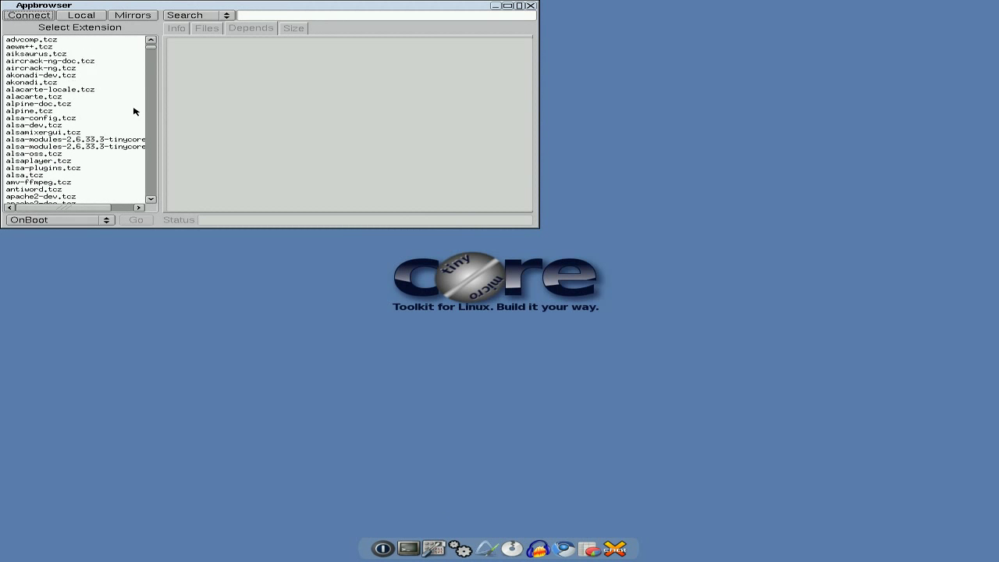
scroll(133, 111, "down", 6)
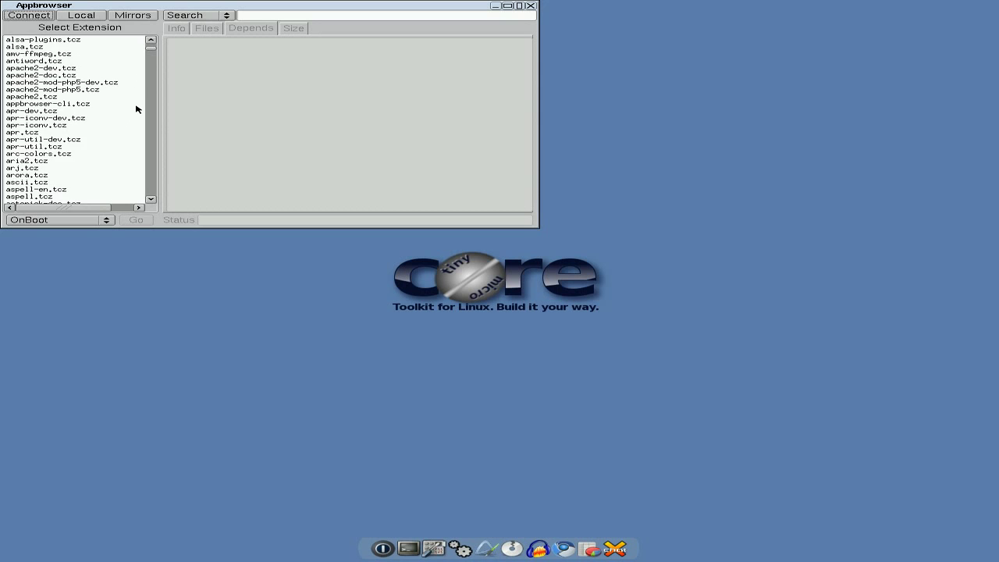
scroll(135, 110, "down", 3)
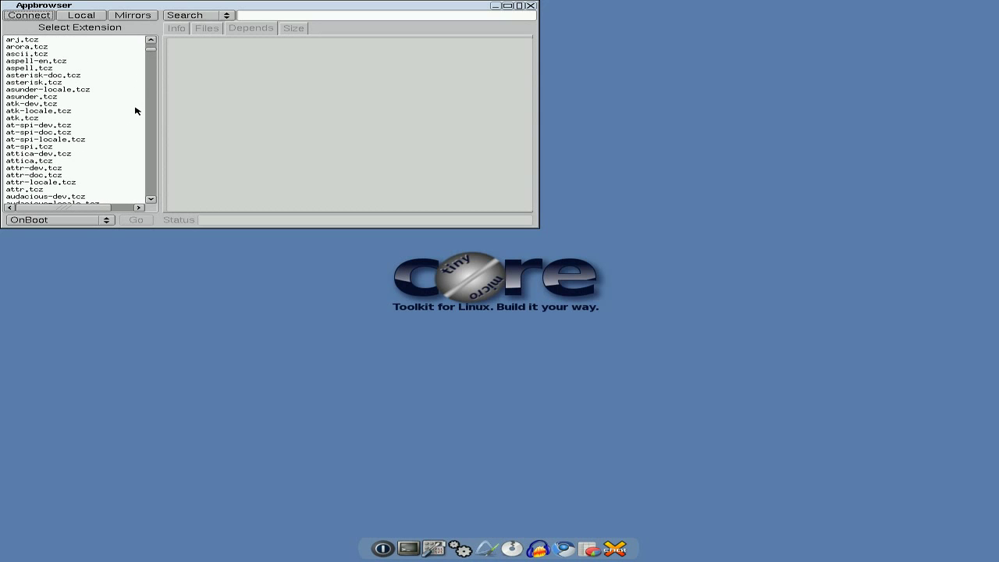
- Find inkscapelite.tcz in the extension list, install it with the OnBoot option and close the Appbrowser
left_click_drag(153, 51, 153, 108)
scroll(103, 127, "down", 2)
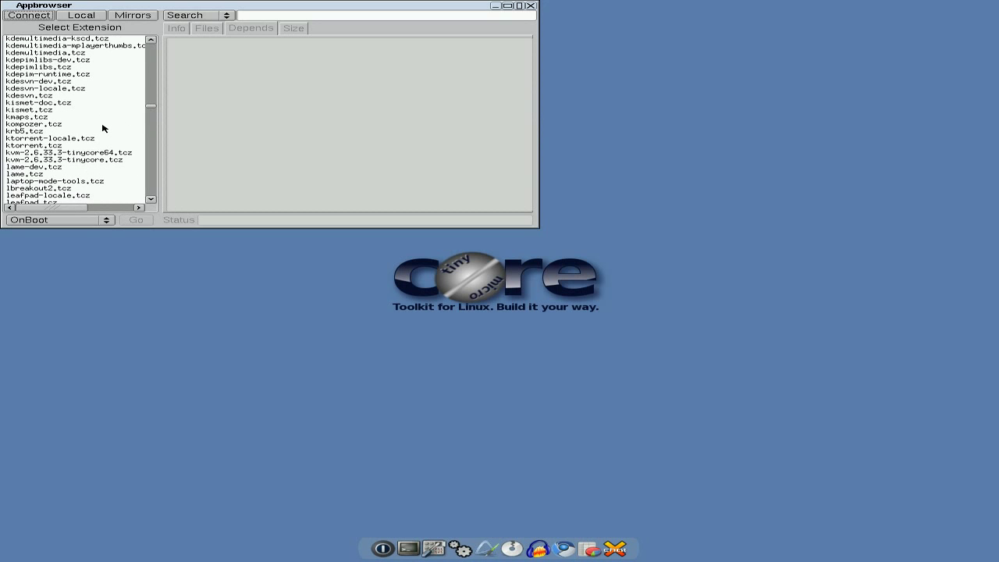
scroll(102, 127, "up", 8)
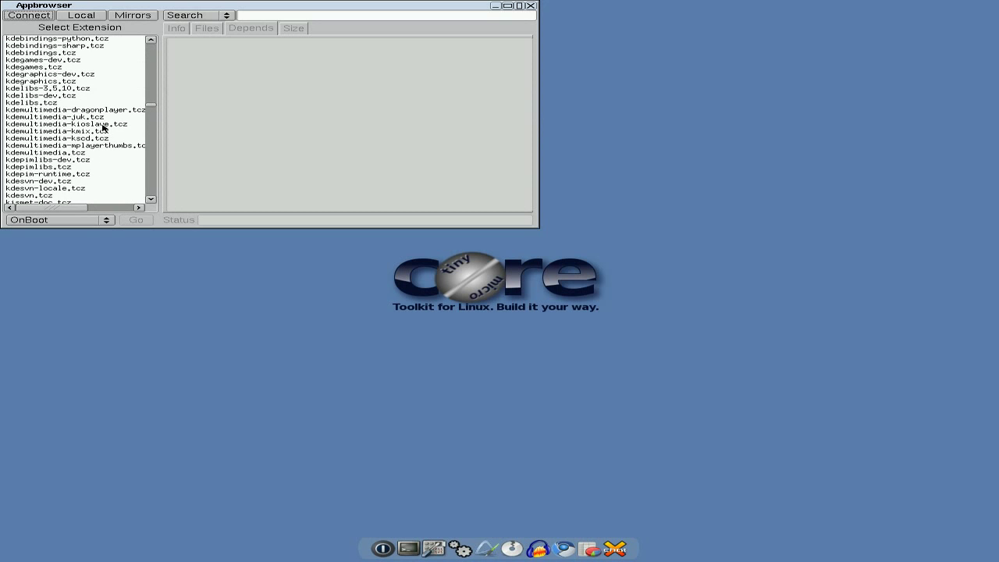
scroll(103, 127, "up", 2)
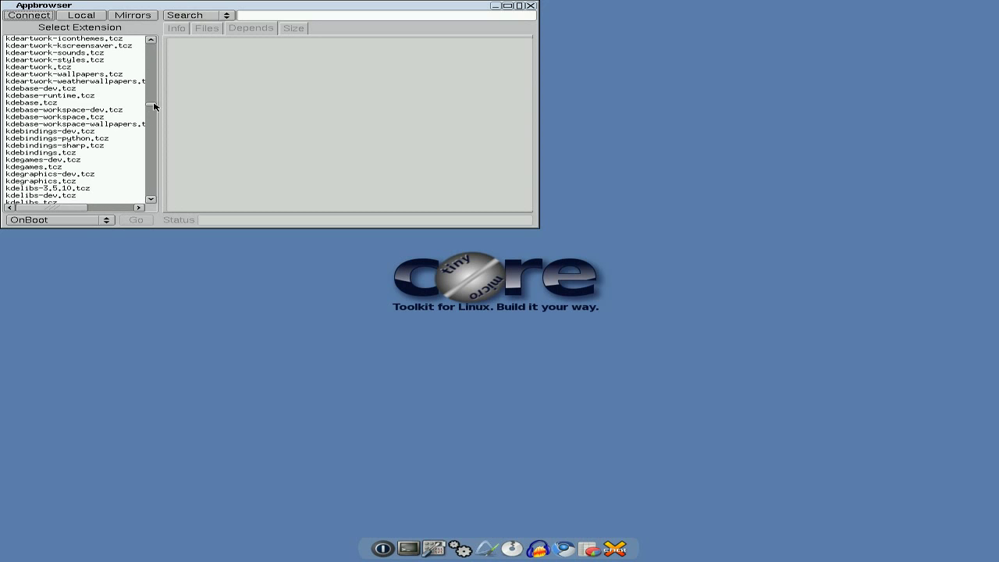
left_click_drag(151, 105, 153, 100)
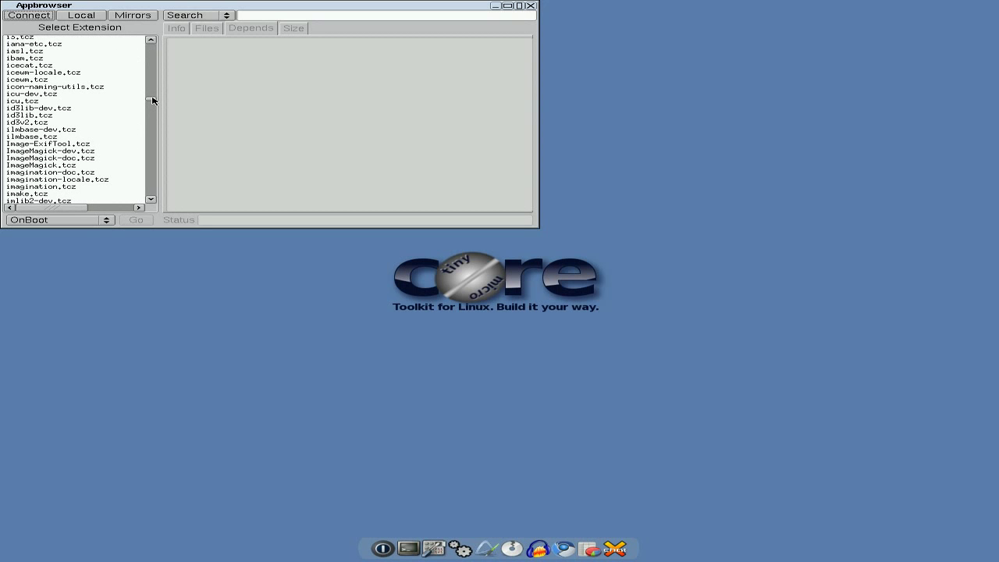
scroll(122, 109, "down", 2)
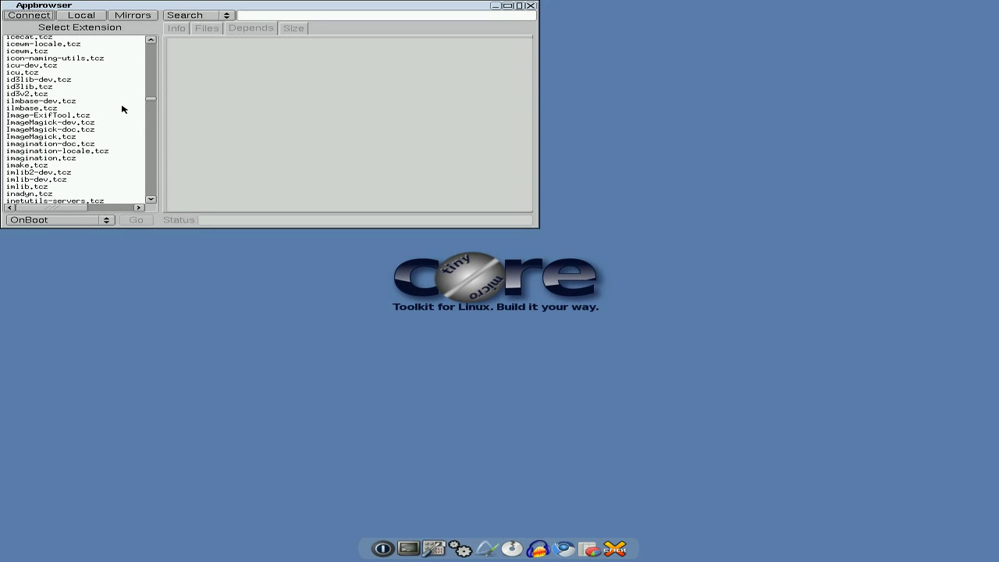
scroll(122, 109, "down", 2)
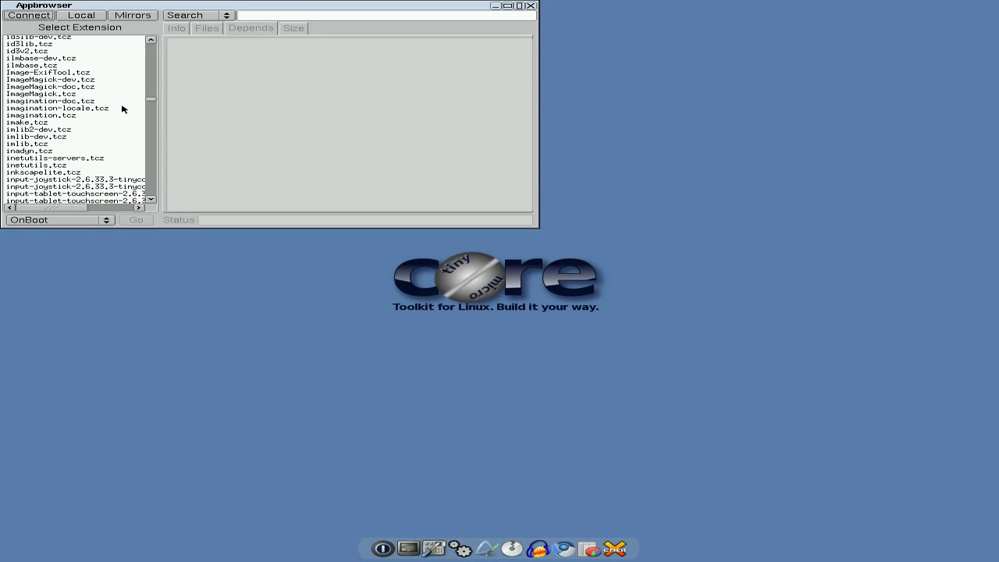
left_click(47, 173)
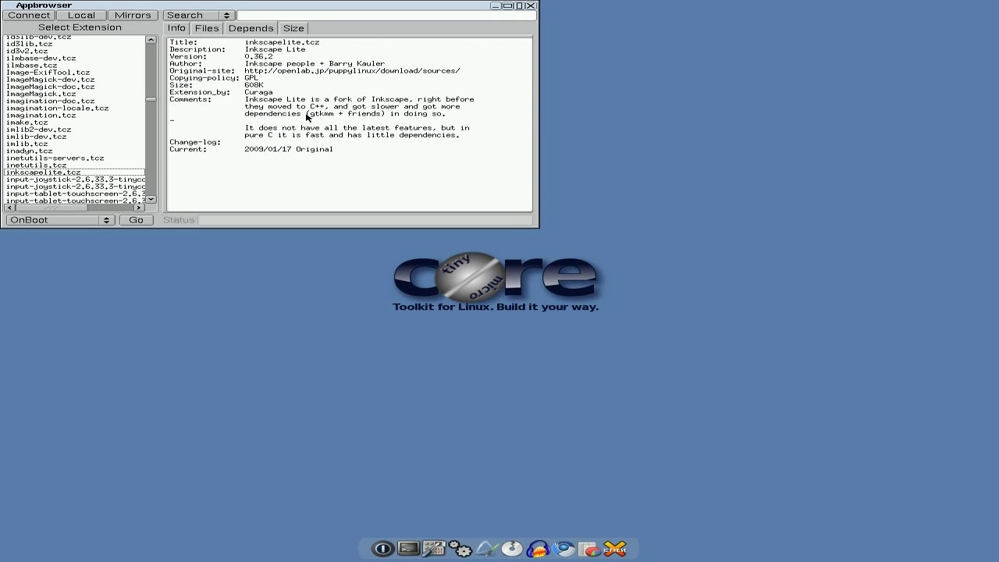
left_click(136, 221)
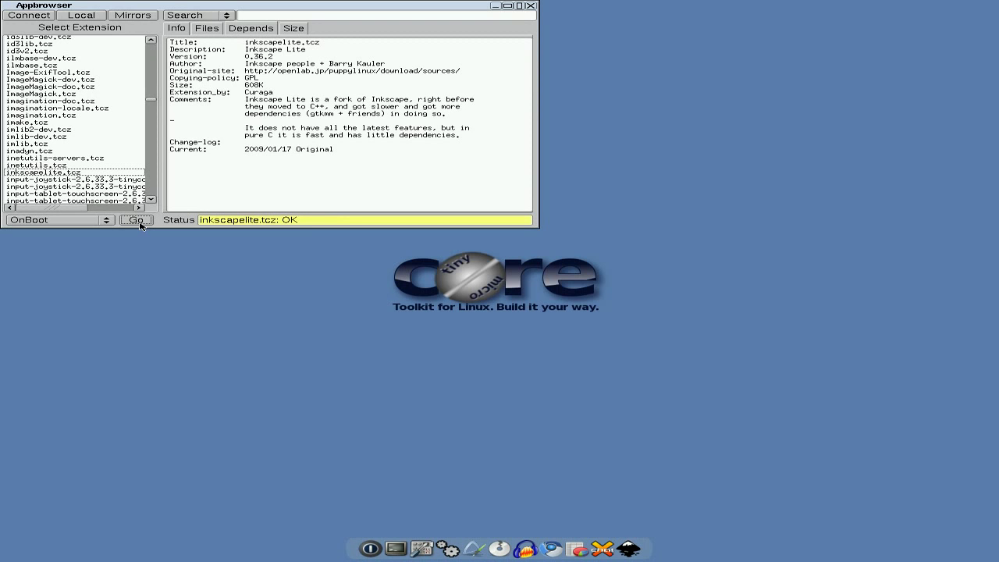
left_click(529, 6)
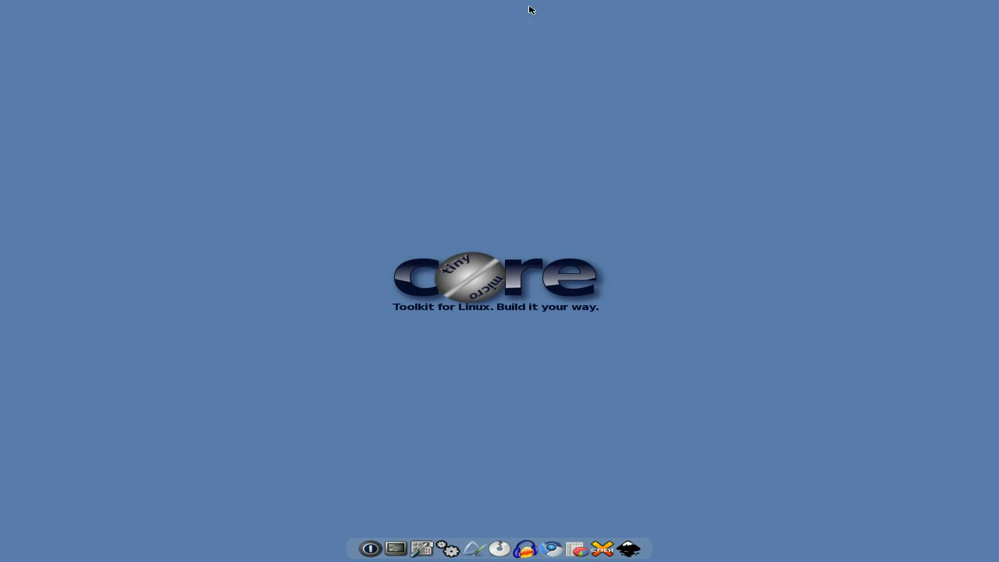
- Launch the newly installed InkscapeLite to check that it runs, and close it
left_click(638, 549)
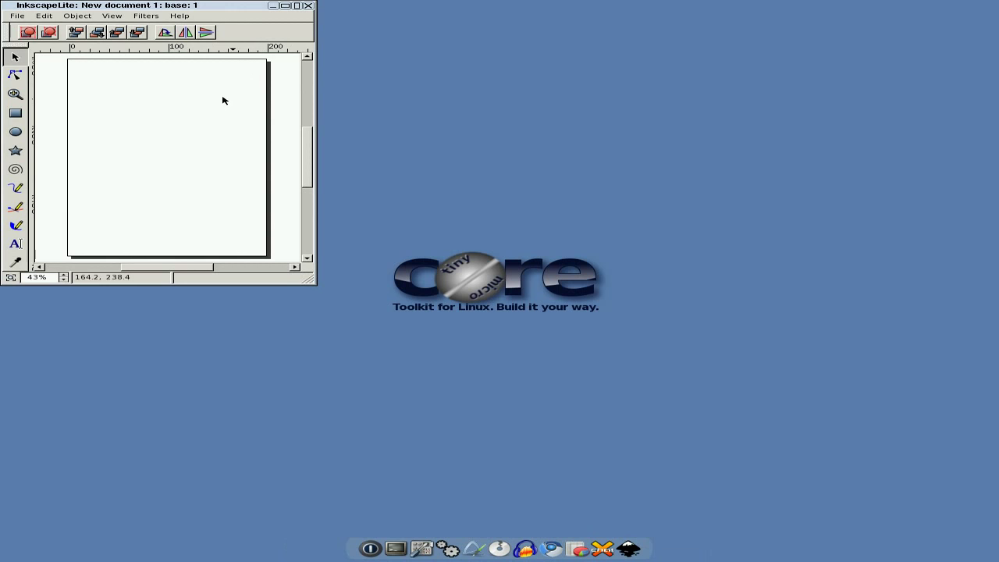
left_click(308, 7)
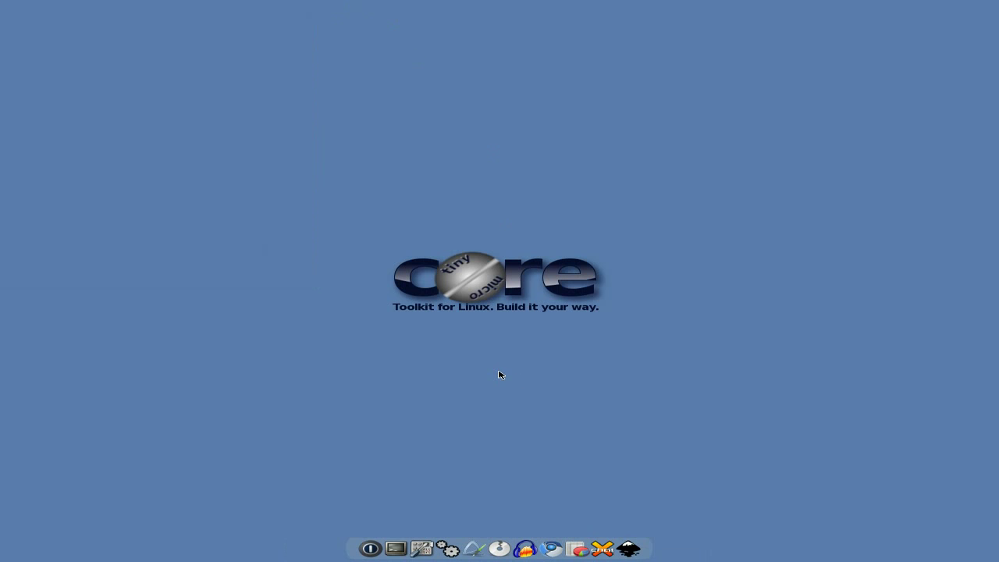
- Launch Chromium, search Google for tiny core, view the tinycorelinux.com home page and close the browser
left_click(554, 540)
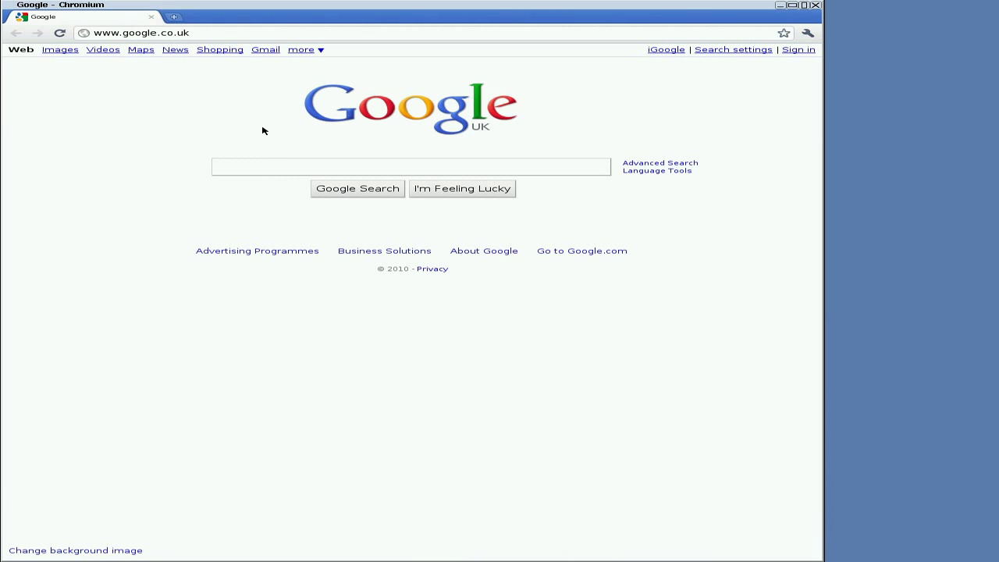
type("tinycore")
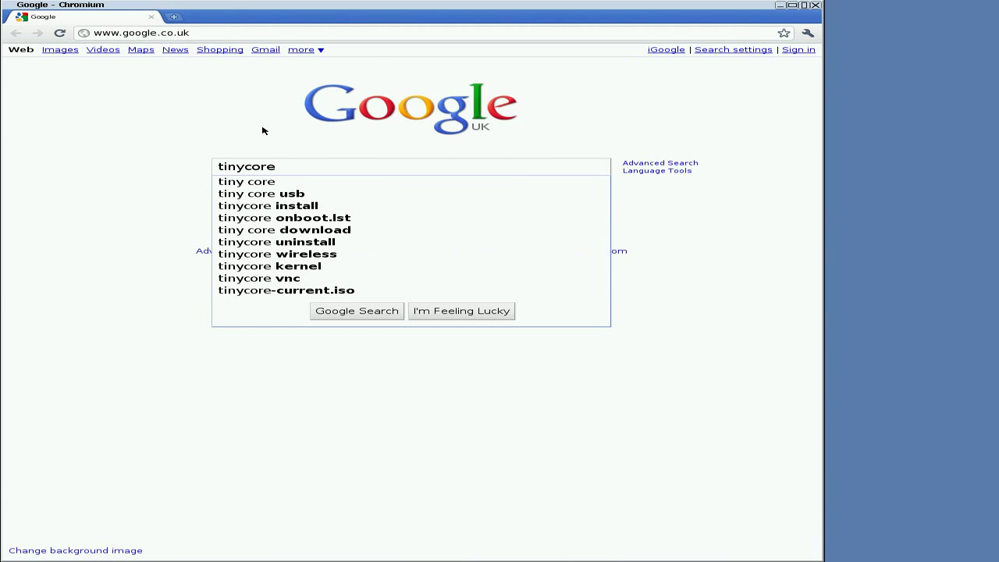
left_click(265, 184)
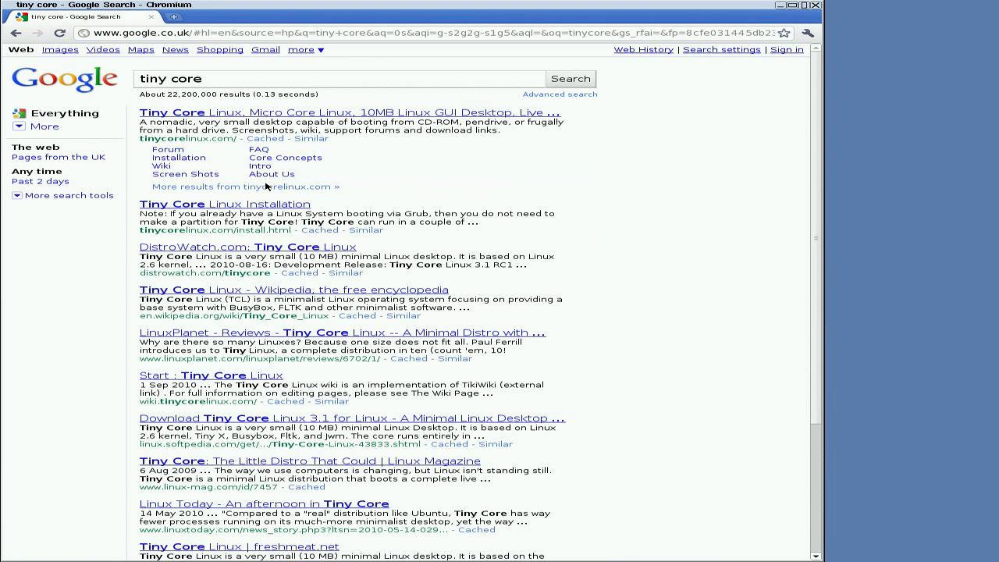
left_click(281, 114)
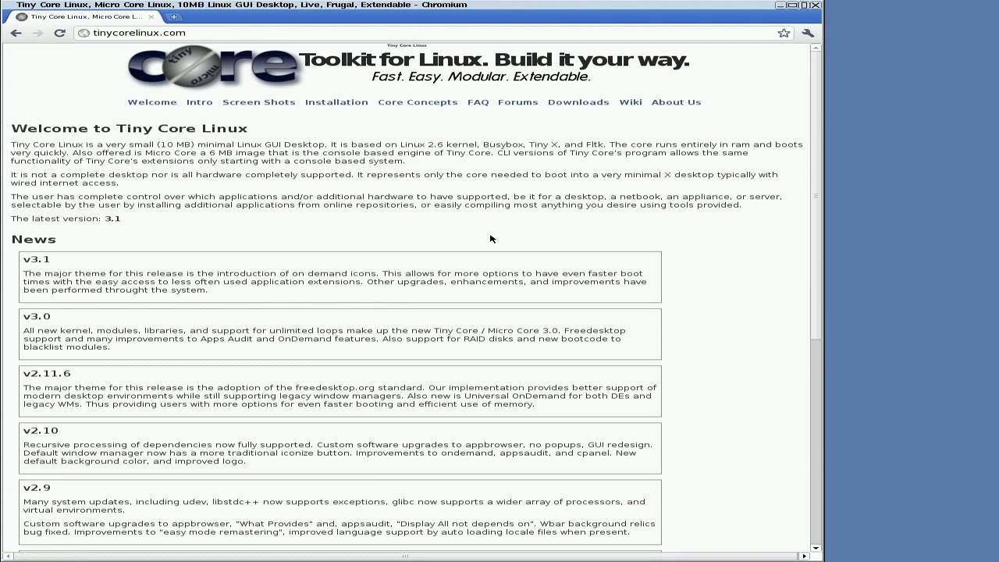
left_click(816, 6)
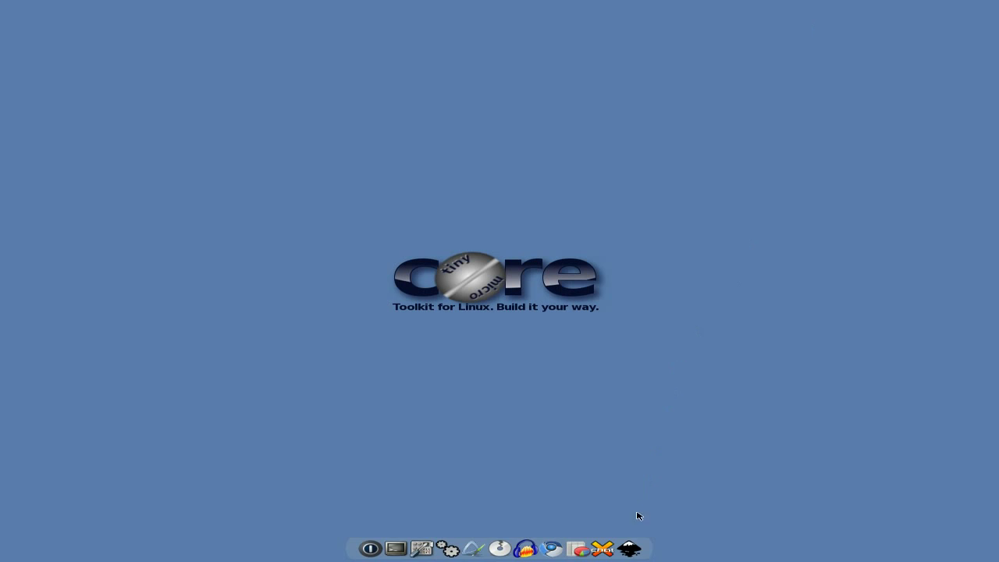
- Launch the Gnumeric spreadsheet and the Audacity audio editor in turn to view them, closing each one
left_click(580, 543)
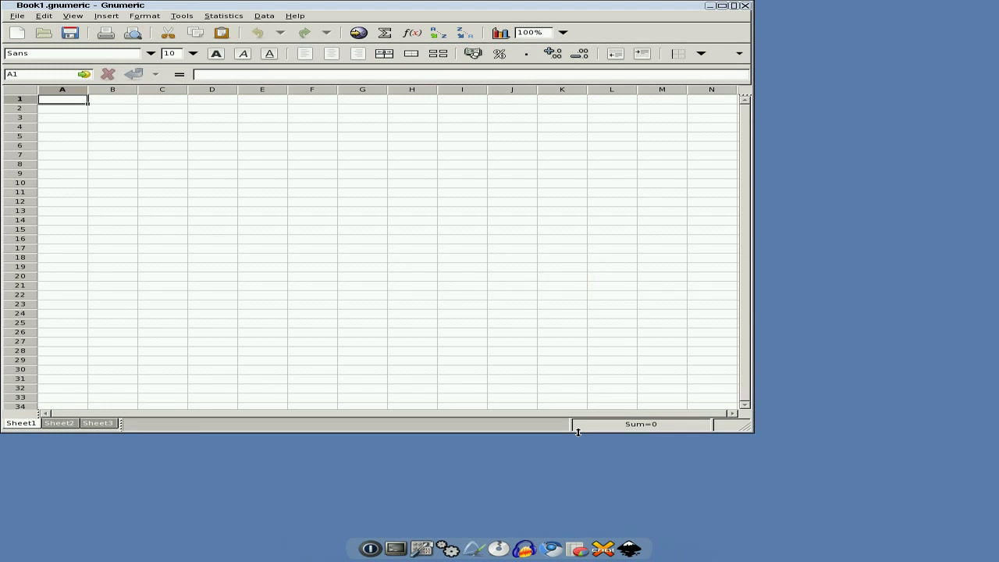
left_click(746, 7)
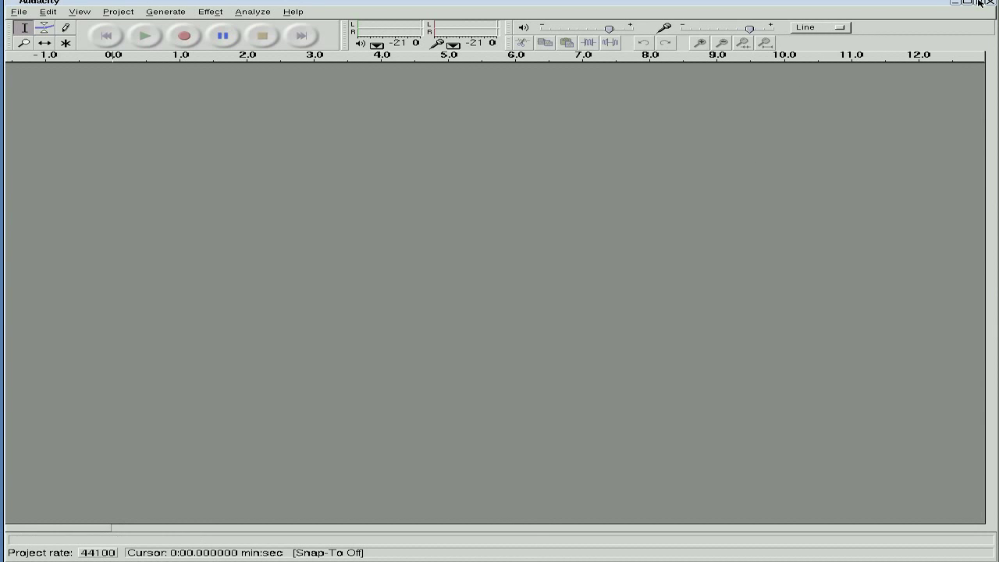
left_click(993, 3)
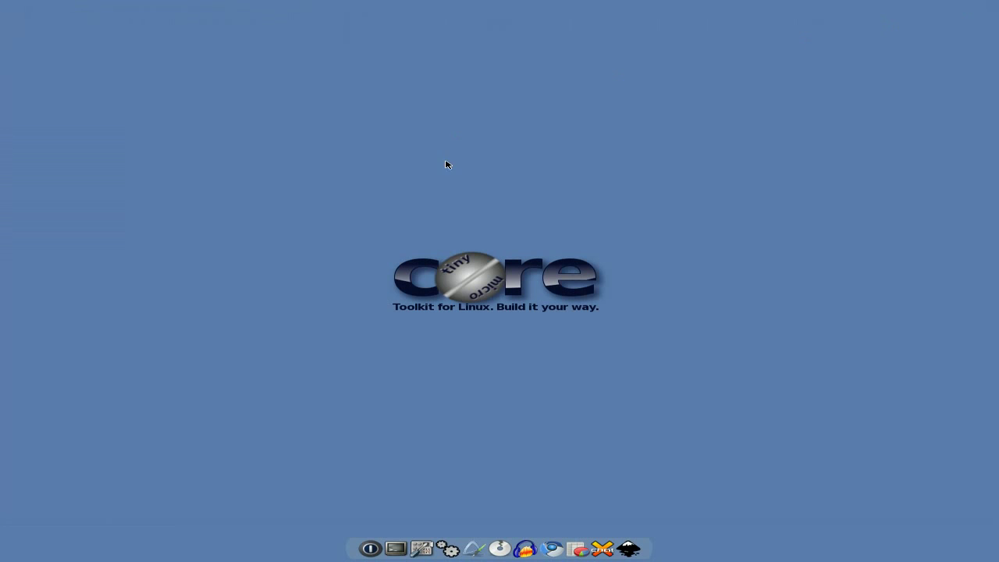
- Launch the Asunder CD ripper and the Abiword word processor in turn to view them, closing each one
left_click(503, 544)
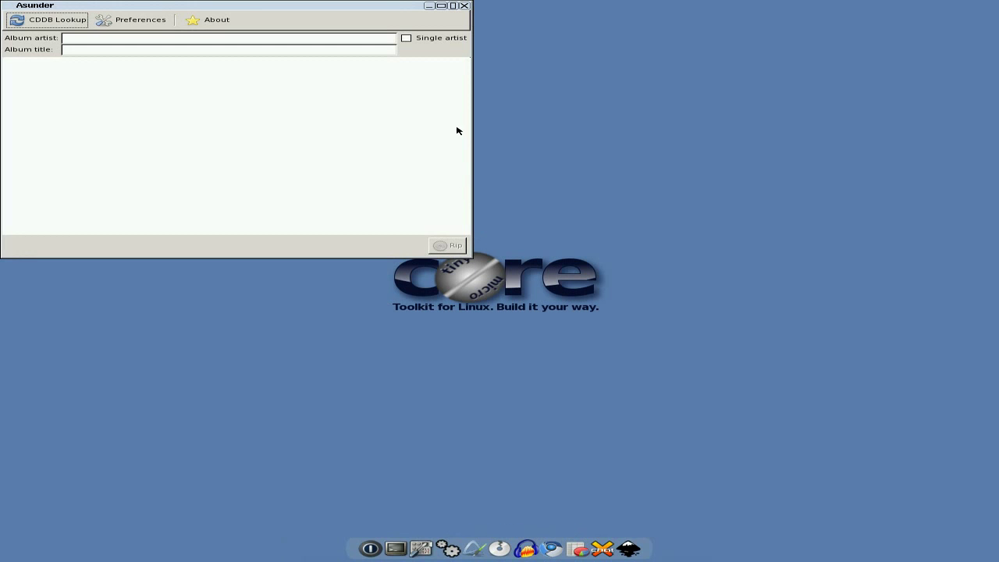
left_click(464, 6)
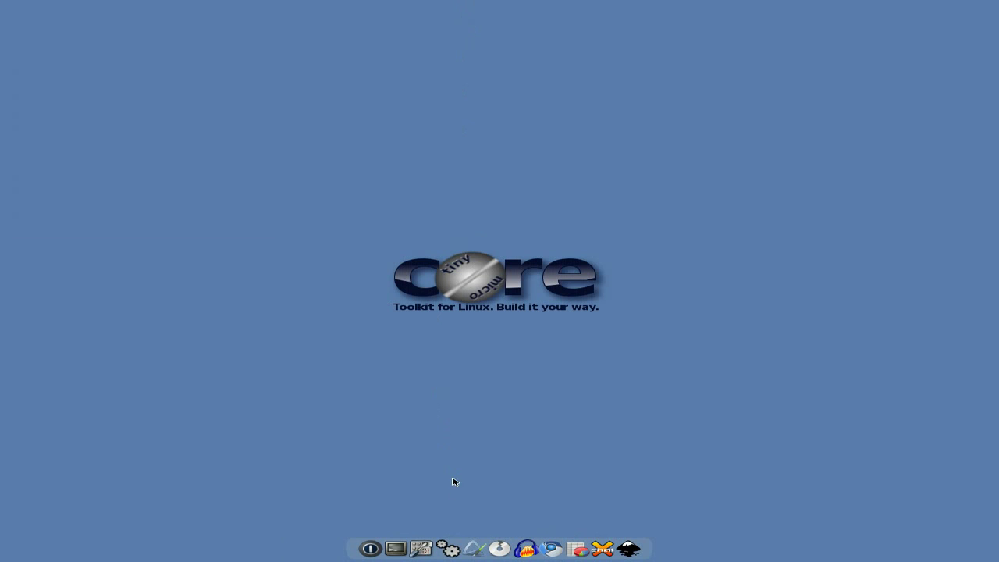
left_click(478, 545)
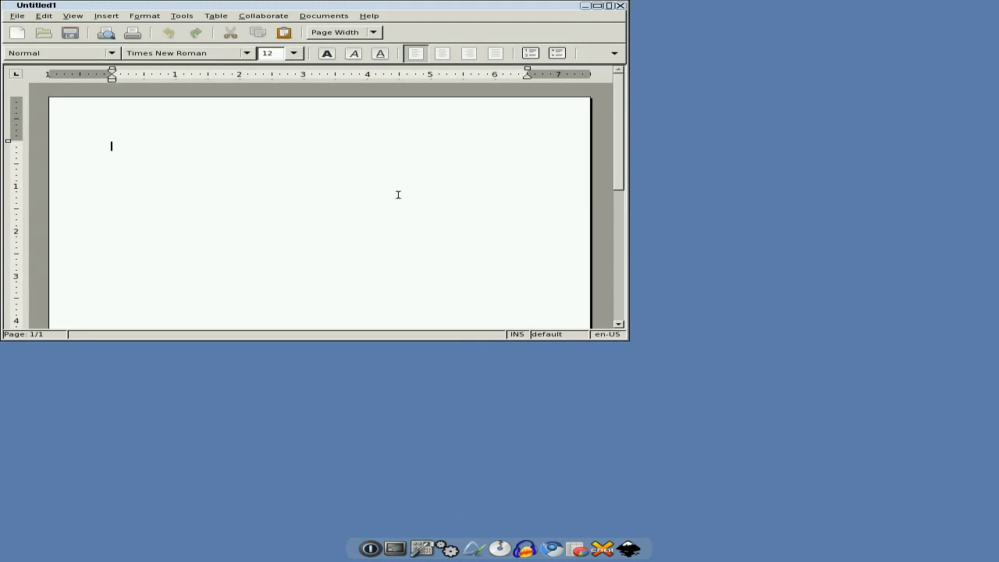
left_click(622, 6)
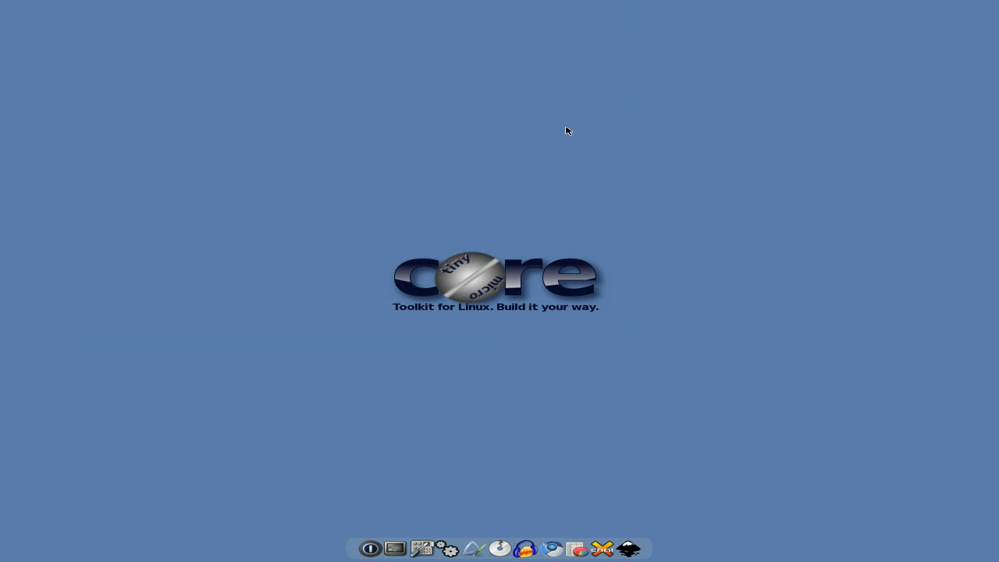
- View the installed programs under Applications in the desktop menu, and dismiss the menu
right_click(475, 123)
mouse_move(482, 125)
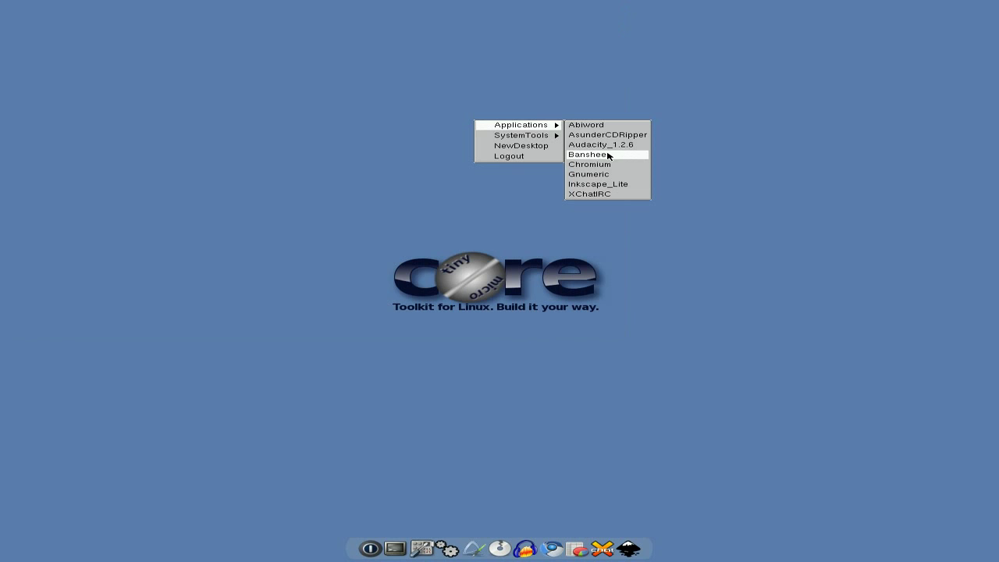
left_click(496, 199)
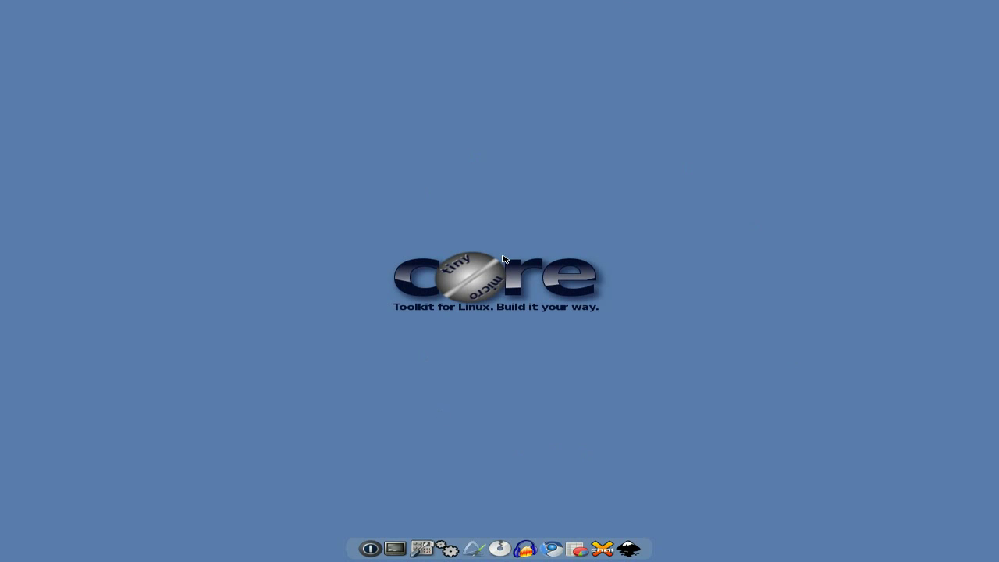